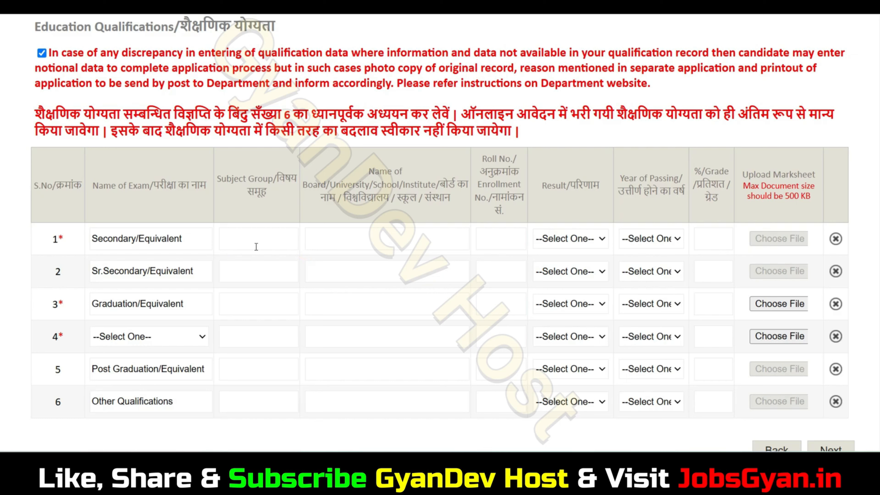
Step: Fill the Secondary row with subject group ALL GENRAL SUBJECT, board UP BOARD and the roll number
{"action": "left_click", "coordinate": [255, 246]}
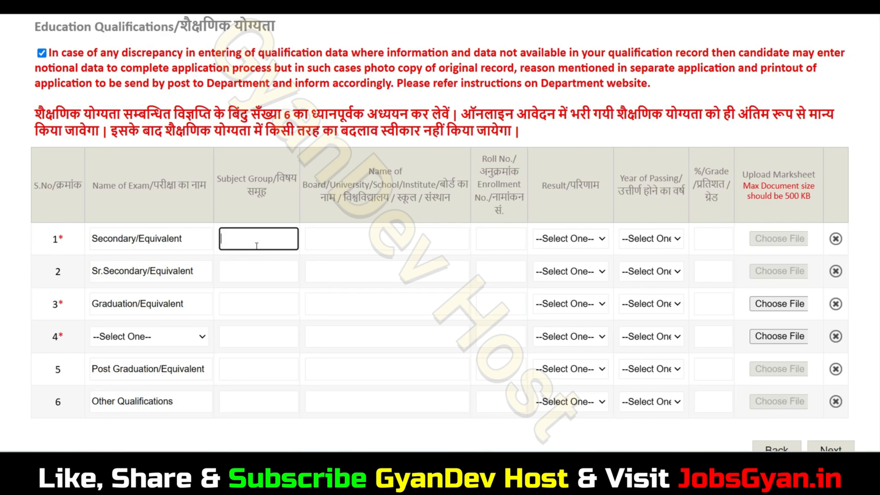
{"action": "type", "text": "ALL GENRAL SU"}
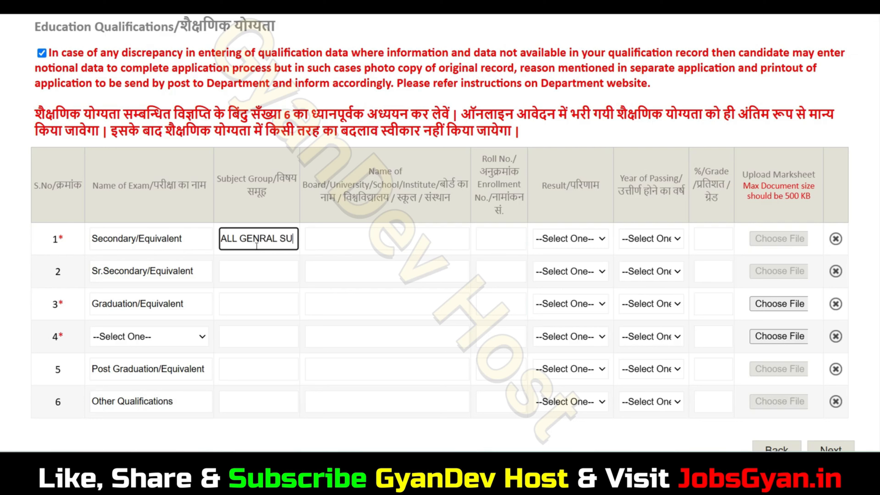
{"action": "type", "text": "BJECT"}
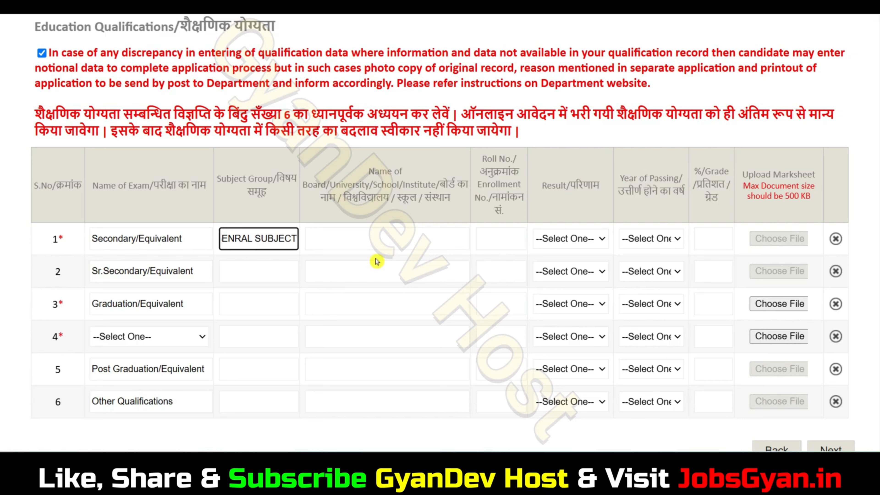
{"action": "left_click", "coordinate": [375, 239]}
{"action": "type", "text": "UP BOARD"}
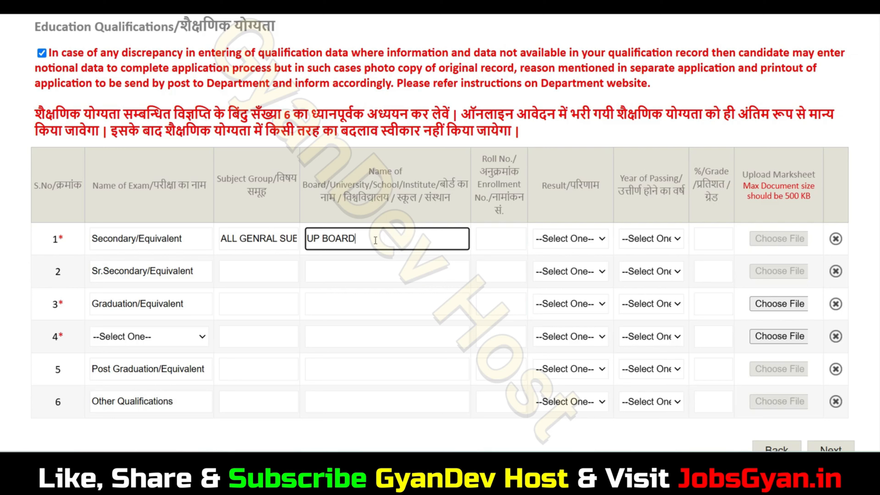
{"action": "left_click", "coordinate": [505, 244]}
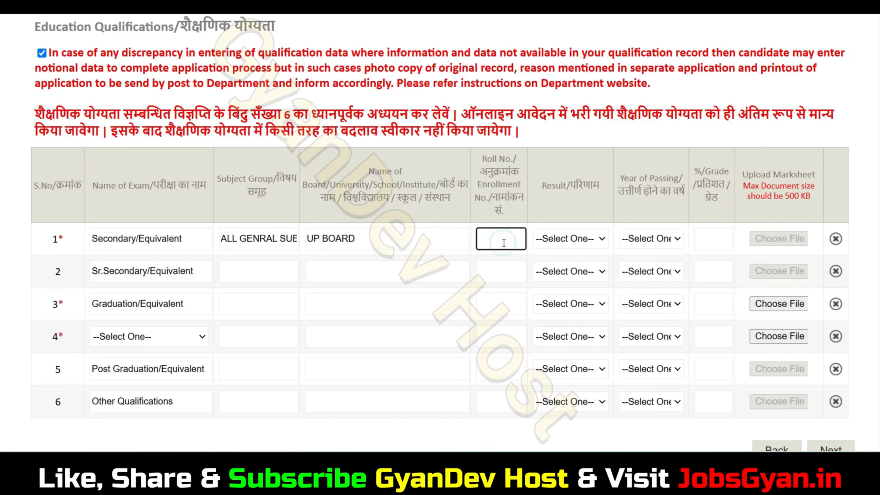
Step: Set the Secondary row's result to Percentage, passing year 2019, and percentage 98
{"action": "left_click", "coordinate": [571, 239]}
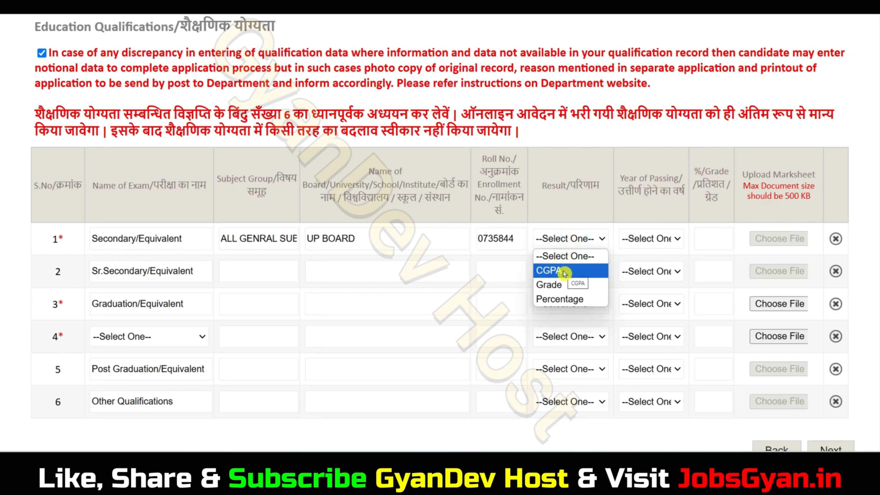
{"action": "left_click", "coordinate": [577, 304]}
{"action": "left_click", "coordinate": [648, 238]}
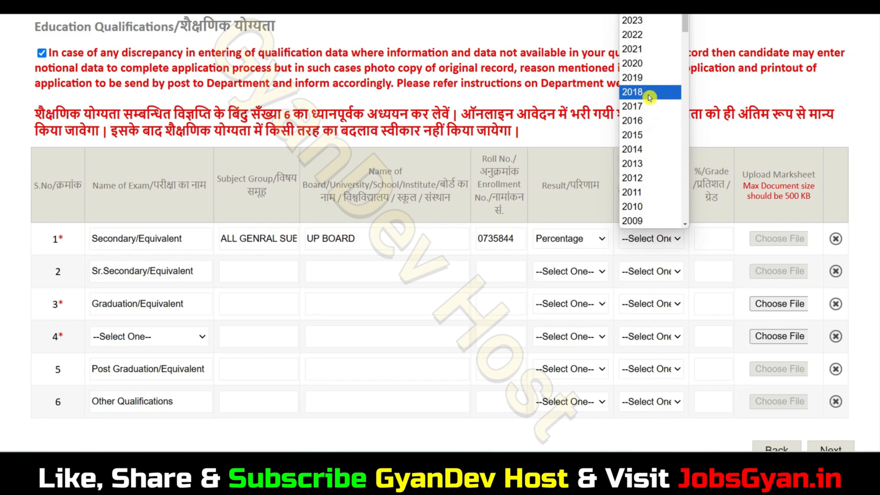
{"action": "left_click", "coordinate": [641, 78]}
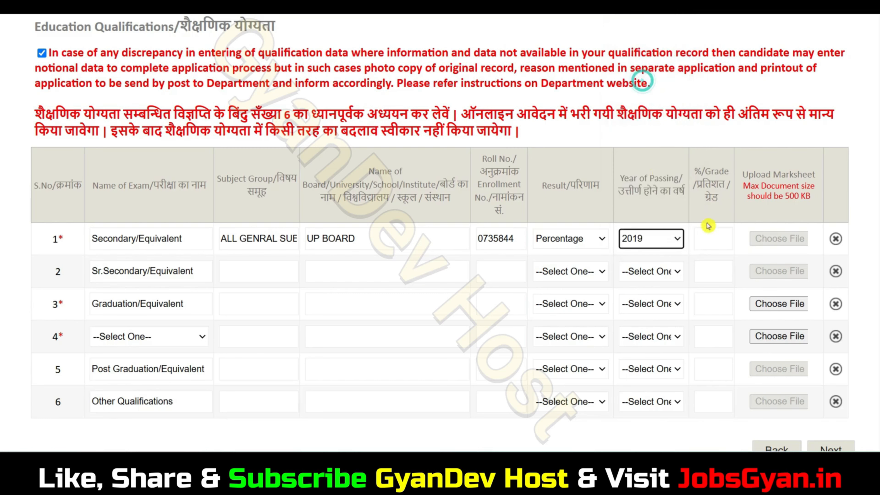
{"action": "left_click", "coordinate": [715, 236]}
{"action": "type", "text": "98"}
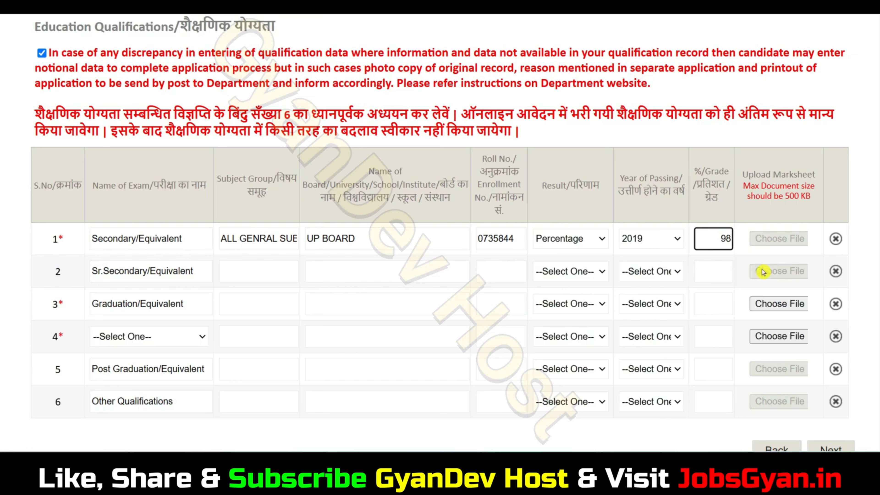
{"action": "left_click", "coordinate": [275, 272]}
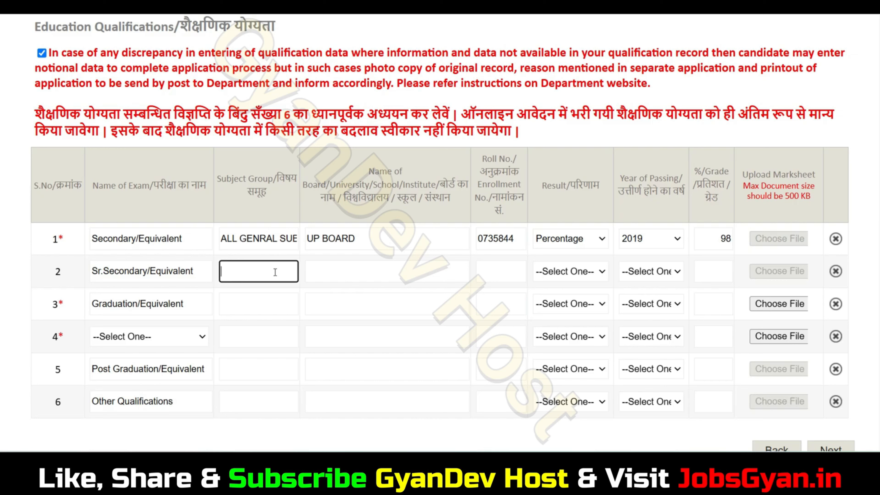
Step: Enter PCM, UP BOARD and the roll number in the Sr.Secondary row
{"action": "type", "text": "PCM"}
{"action": "left_click", "coordinate": [365, 273]}
{"action": "triple_click", "coordinate": [360, 245]}
{"action": "left_click", "coordinate": [358, 276]}
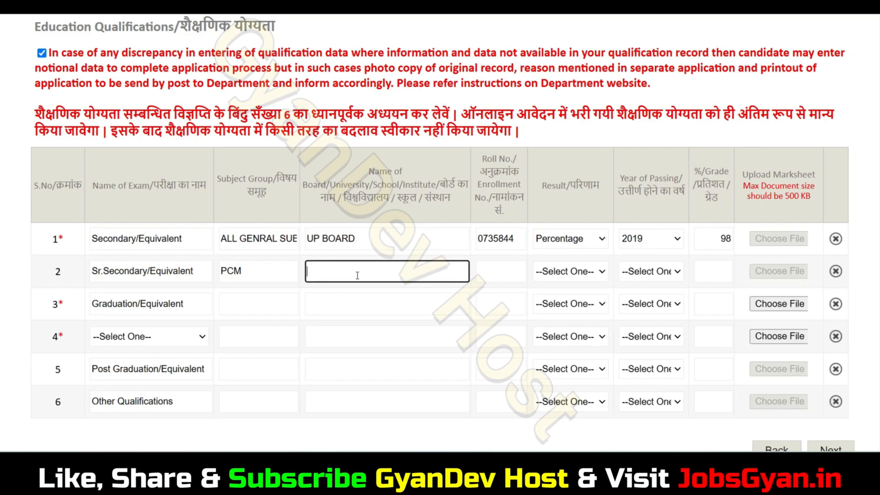
{"action": "type", "text": "UP BOARD"}
{"action": "left_click", "coordinate": [479, 277]}
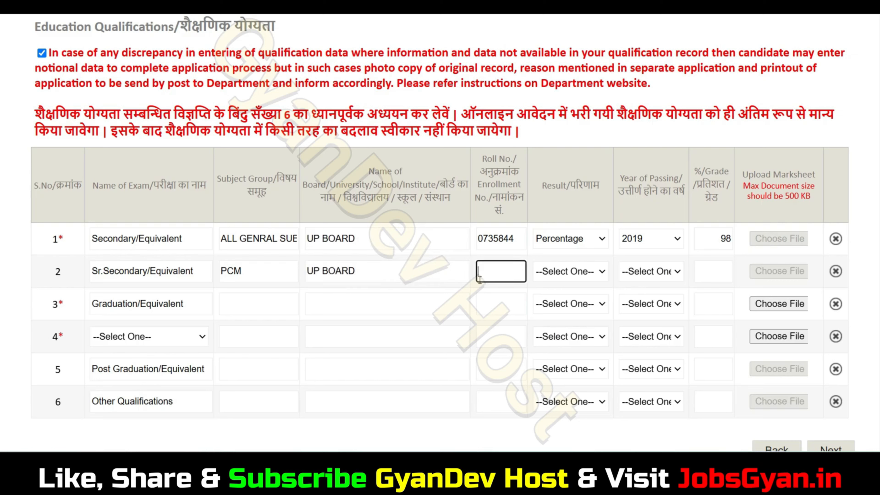
Step: Set the Sr.Secondary row's result to Percentage, passing year 2021, and percentage 98
{"action": "left_click", "coordinate": [570, 274]}
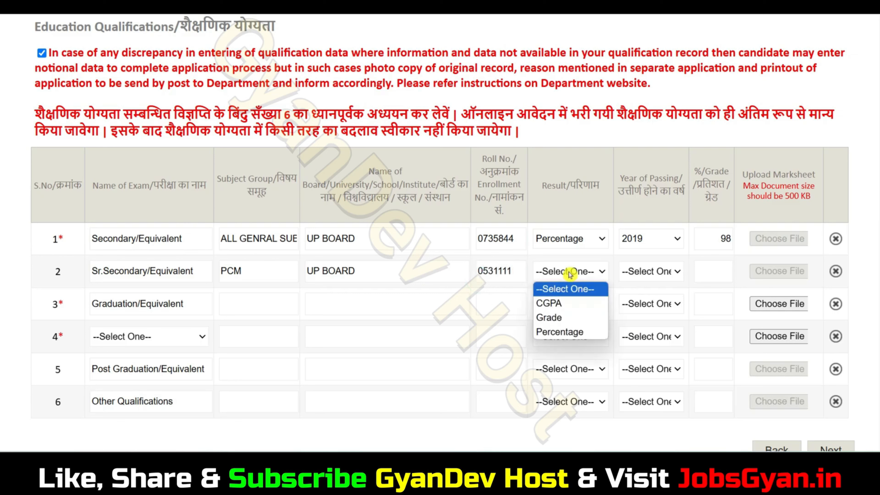
{"action": "left_click", "coordinate": [569, 332]}
{"action": "left_click", "coordinate": [652, 272]}
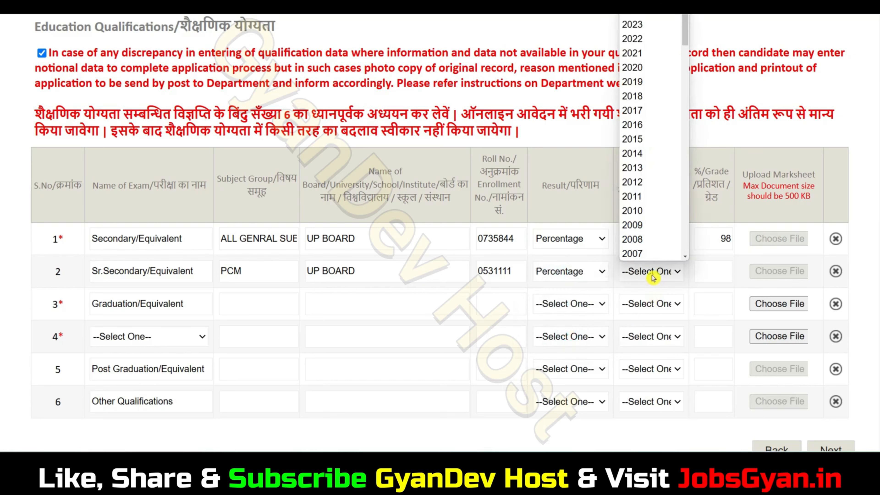
{"action": "scroll", "coordinate": [658, 215], "scroll_direction": "down", "scroll_amount": 20}
{"action": "scroll", "coordinate": [661, 224], "scroll_direction": "up", "scroll_amount": 20}
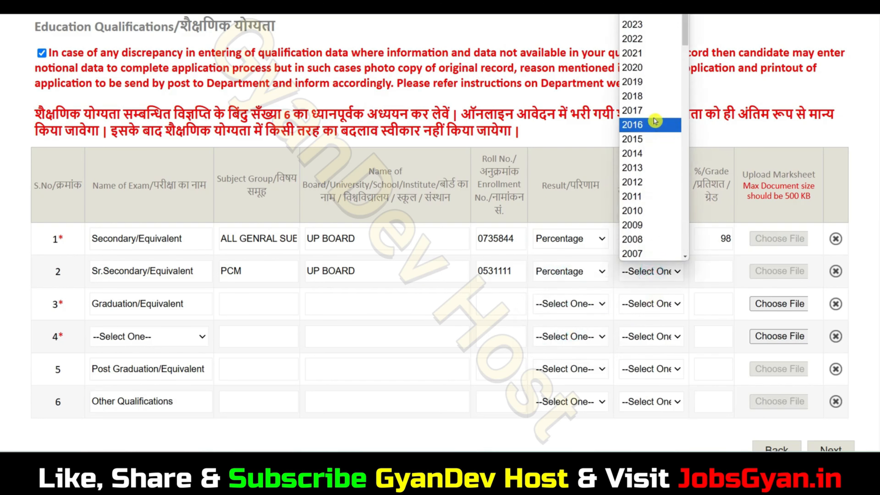
{"action": "left_click", "coordinate": [646, 55]}
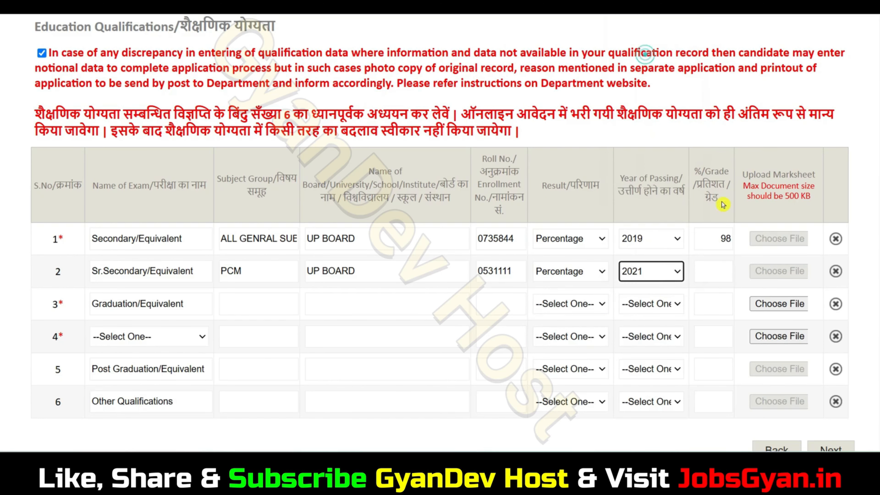
{"action": "left_click", "coordinate": [719, 276]}
{"action": "type", "text": "98"}
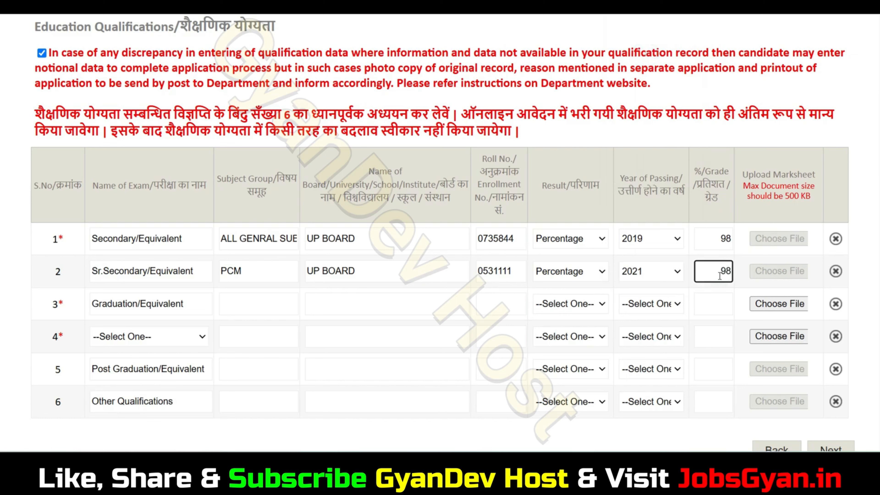
Step: Enter subject group BA, board CCSU MEERUT and the roll number in the Graduation row
{"action": "left_click", "coordinate": [260, 308]}
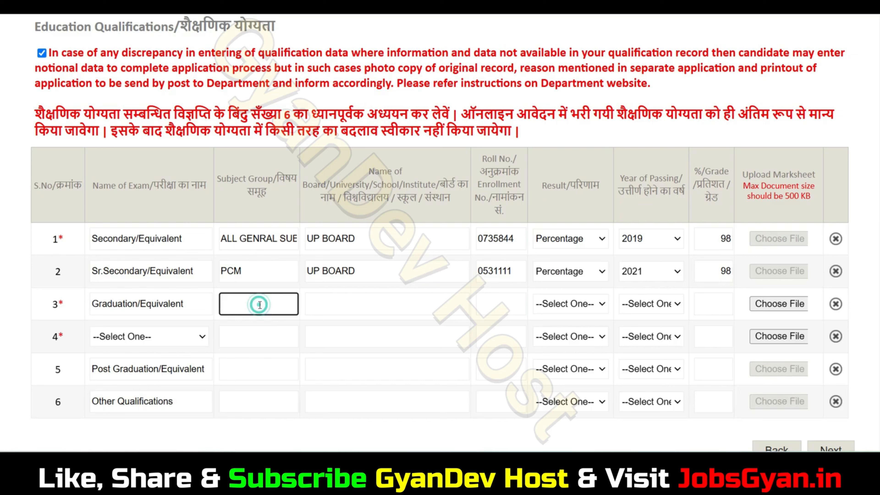
{"action": "type", "text": "BA"}
{"action": "left_click", "coordinate": [340, 303]}
{"action": "type", "text": "CCSU M"}
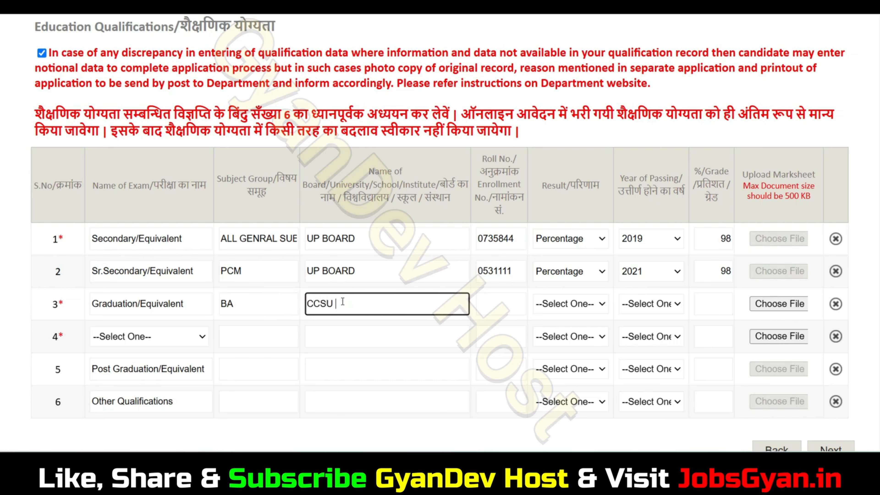
{"action": "type", "text": "EERUT"}
{"action": "left_click", "coordinate": [496, 305]}
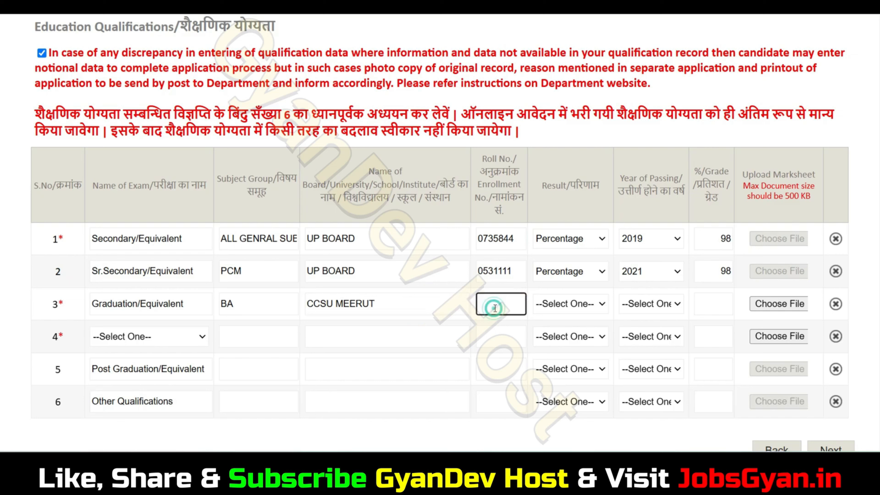
Step: Set the Graduation row's result to Percentage, passing year 2024, and percentage 98
{"action": "left_click", "coordinate": [580, 310]}
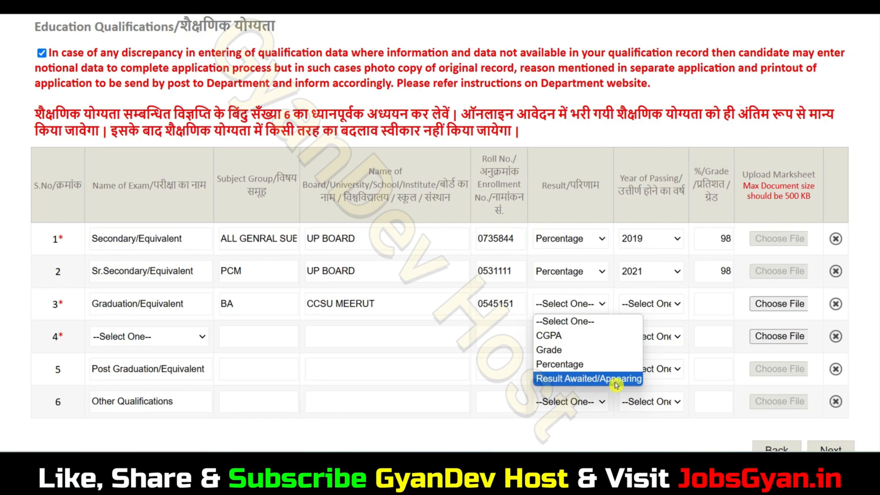
{"action": "left_click", "coordinate": [582, 366]}
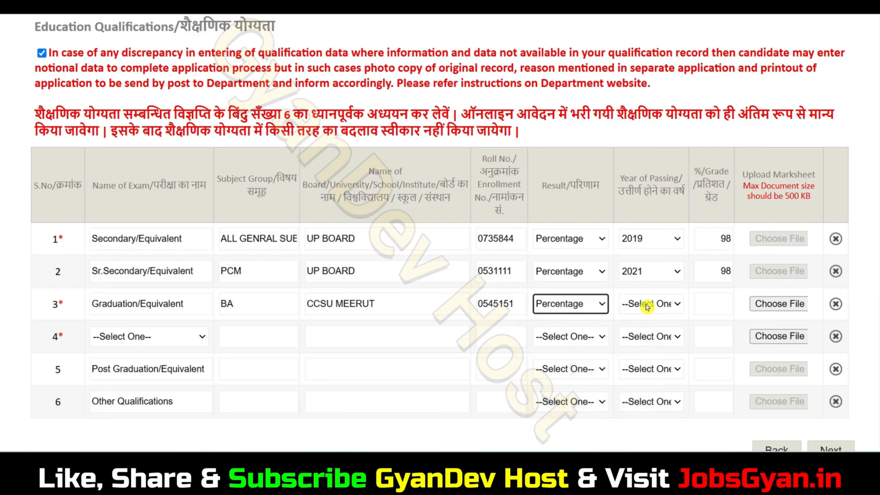
{"action": "left_click", "coordinate": [639, 304]}
{"action": "scroll", "coordinate": [634, 264], "scroll_direction": "down", "scroll_amount": 10}
{"action": "scroll", "coordinate": [628, 252], "scroll_direction": "up", "scroll_amount": 10}
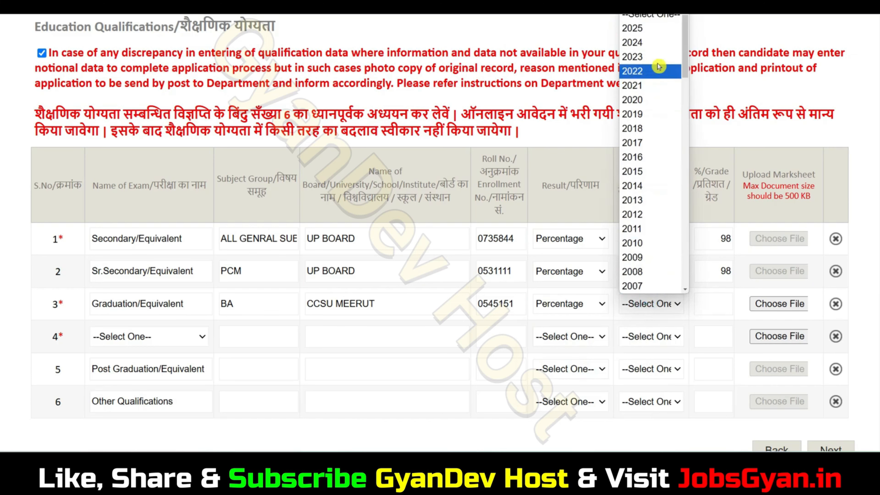
{"action": "left_click", "coordinate": [651, 43]}
{"action": "left_click", "coordinate": [715, 305]}
{"action": "type", "text": "98"}
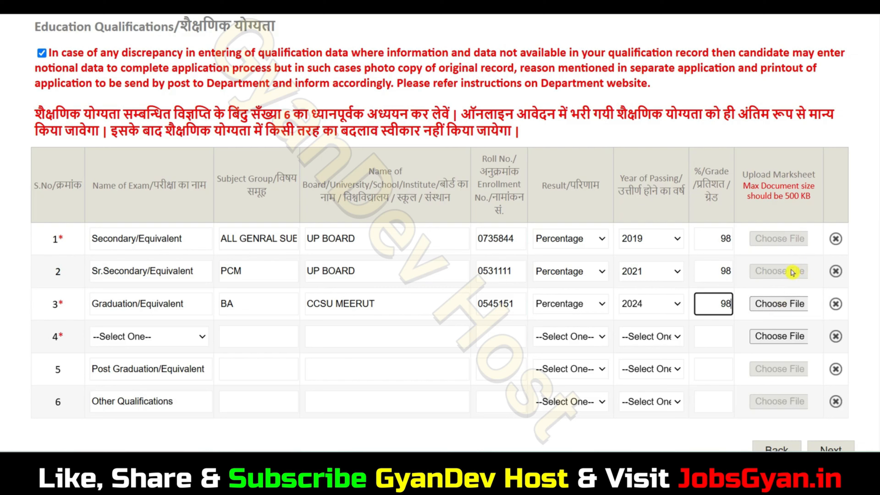
Step: Upload 33.pdf as the Graduation row's marksheet
{"action": "left_click", "coordinate": [786, 304]}
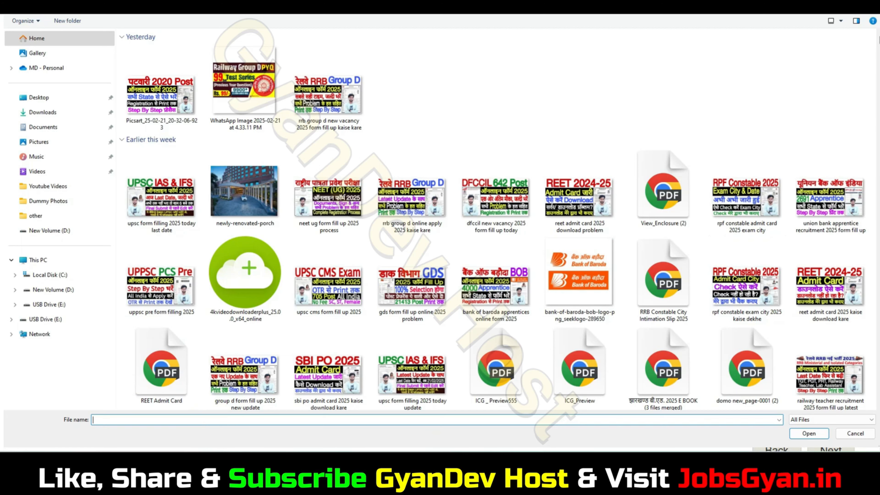
{"action": "left_click", "coordinate": [855, 434]}
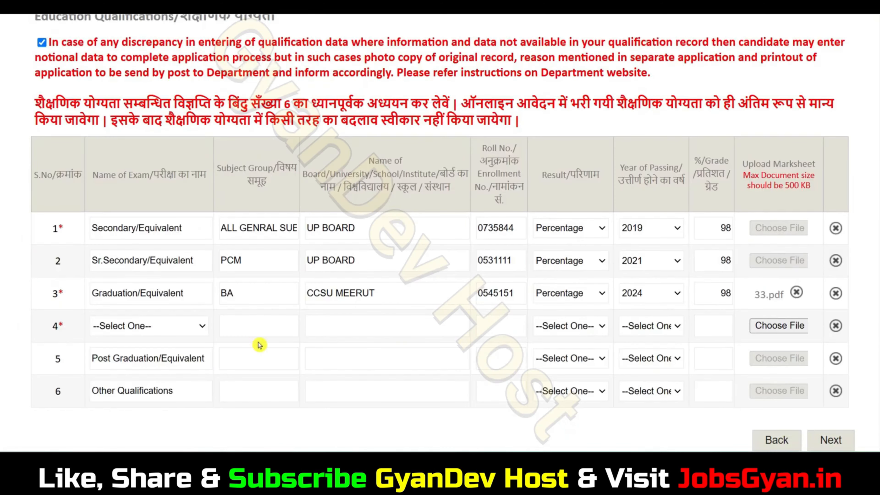
Step: Show the Name of Exam computer qualification options for row 4
{"action": "left_click", "coordinate": [140, 334]}
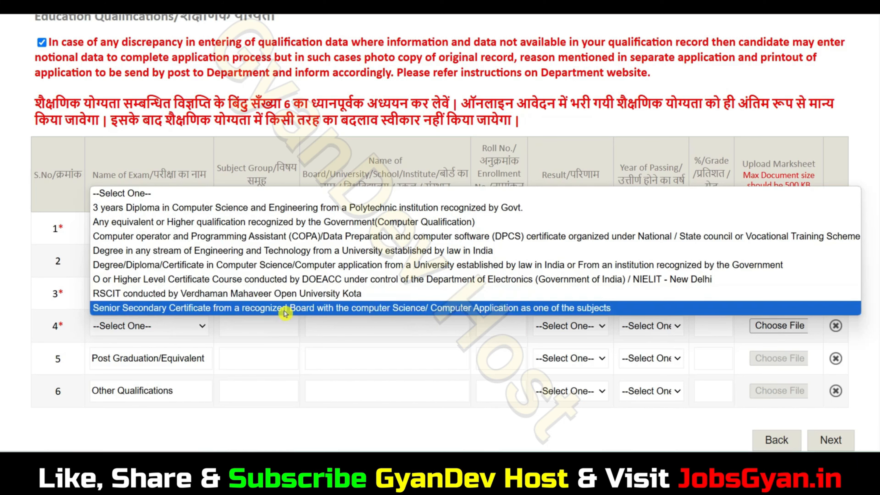
Step: Record Senior Secondary Certificate in row 4 with a Percentage result of 91
{"action": "left_click", "coordinate": [294, 308]}
{"action": "left_click", "coordinate": [260, 335]}
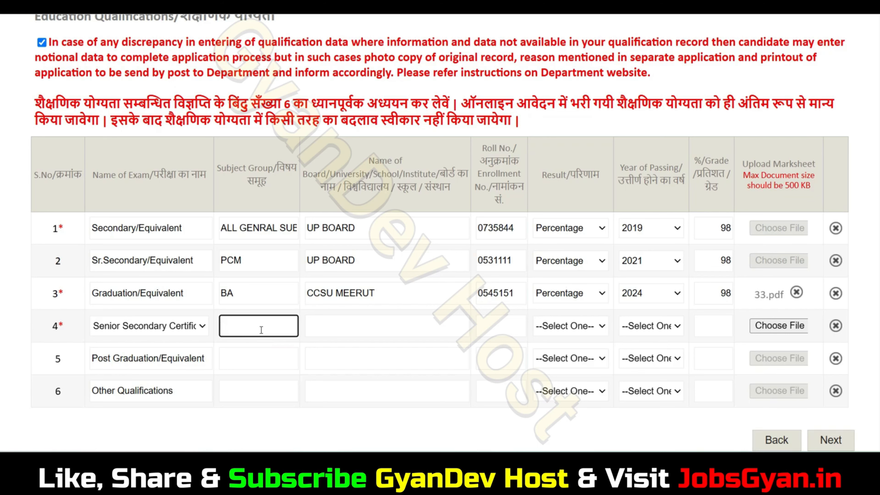
{"action": "left_click", "coordinate": [360, 323]}
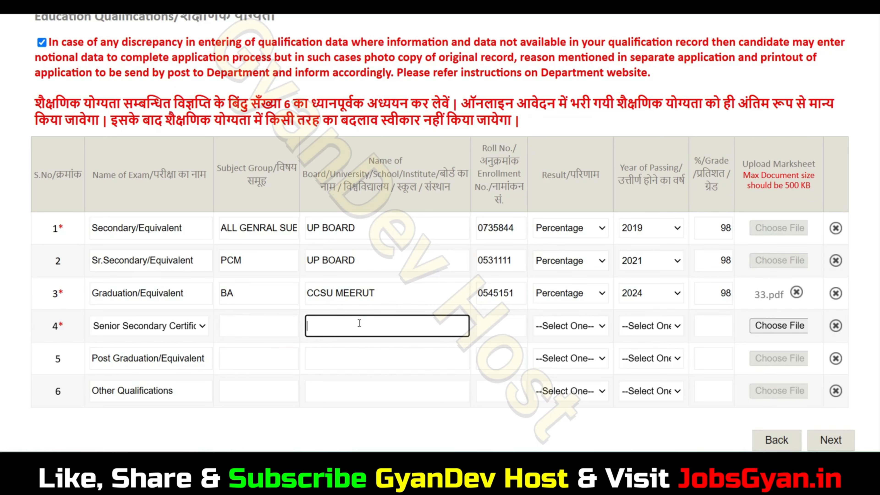
{"action": "left_click", "coordinate": [503, 333]}
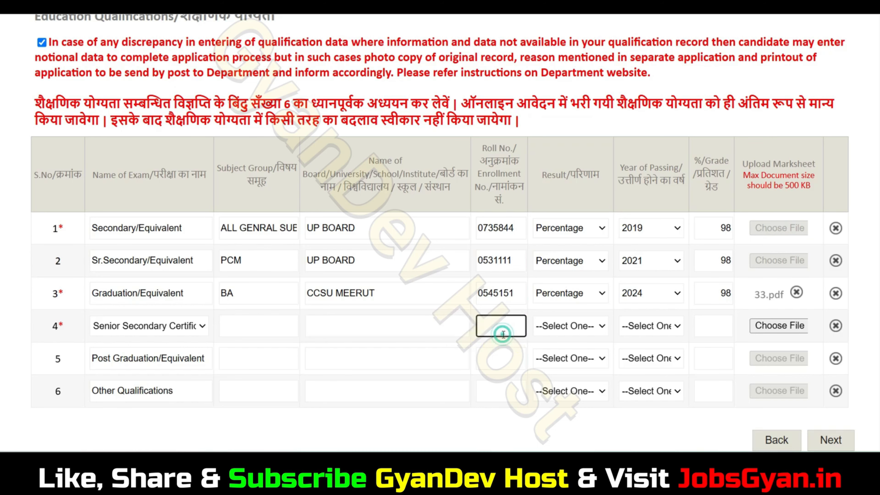
{"action": "left_click", "coordinate": [571, 329]}
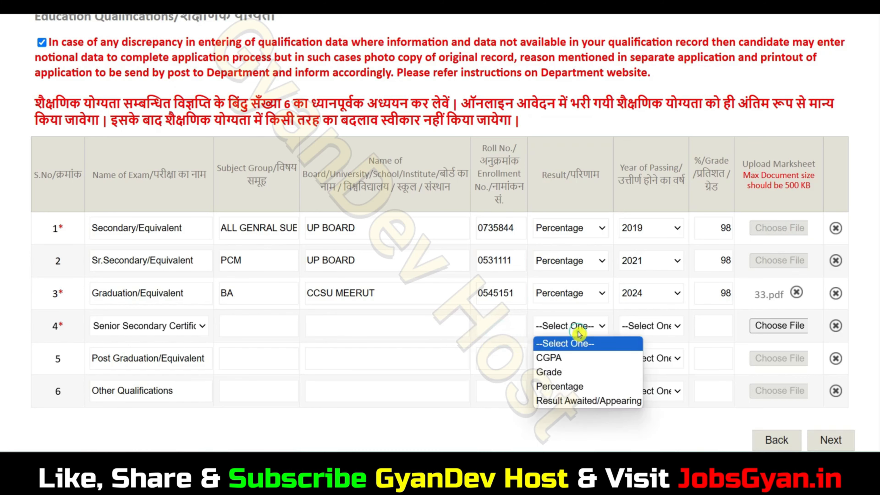
{"action": "left_click", "coordinate": [576, 386]}
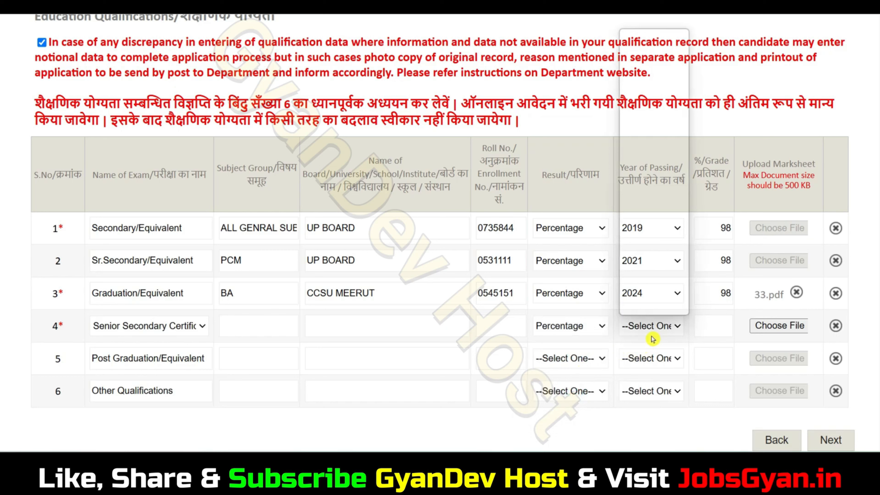
{"action": "left_click", "coordinate": [650, 327]}
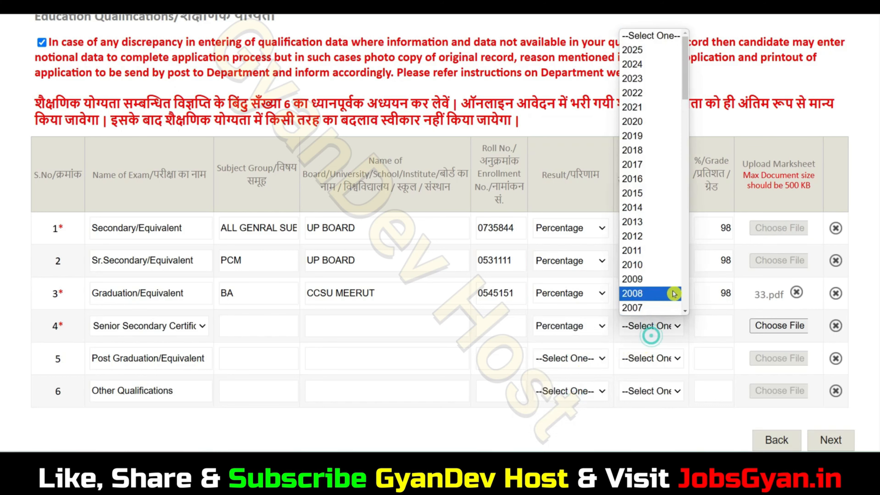
{"action": "left_click", "coordinate": [704, 333]}
{"action": "left_click", "coordinate": [704, 332]}
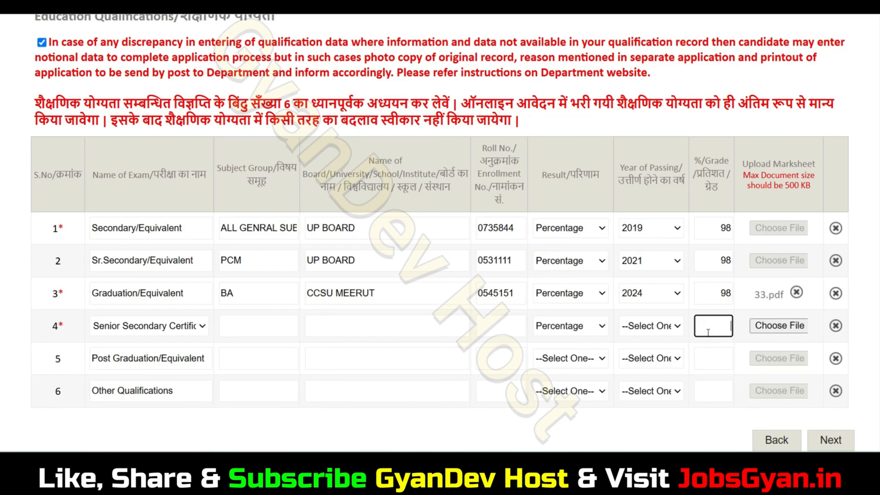
{"action": "type", "text": "98"}
{"action": "key", "text": "BackSpace"}
{"action": "type", "text": "1"}
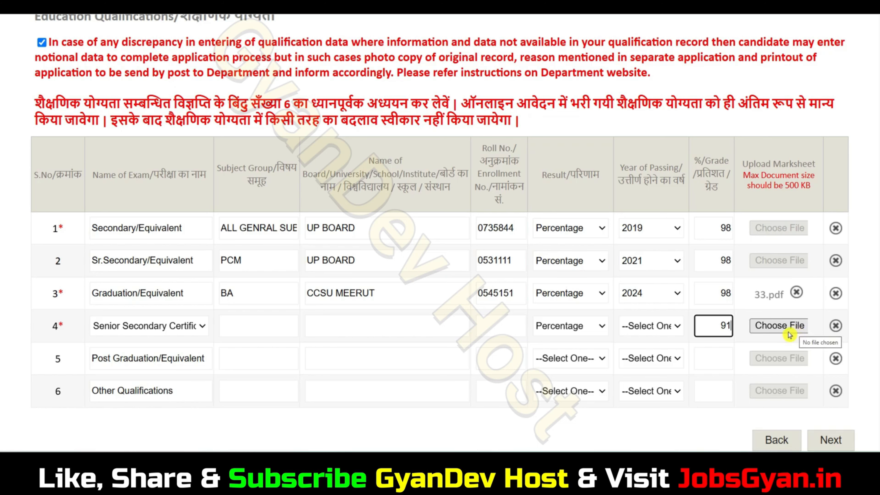
Step: Go to the Identification & Enclosure step and check the photograph size limit
{"action": "left_click", "coordinate": [835, 440]}
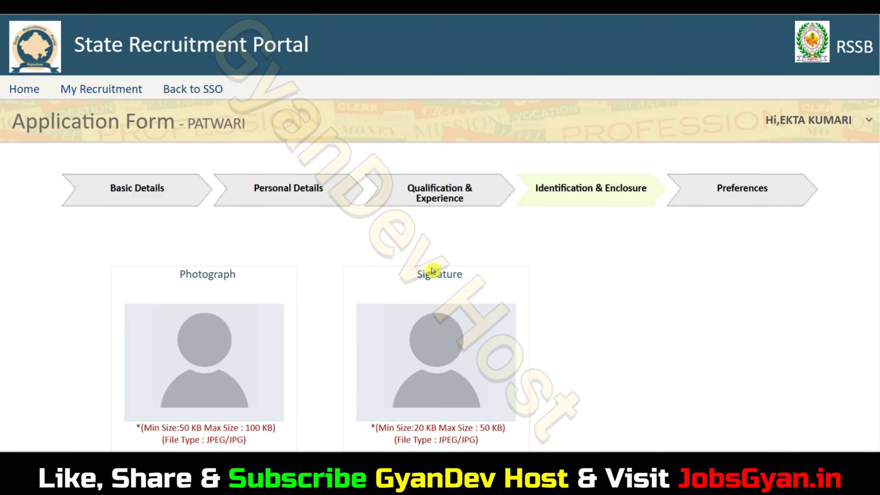
{"action": "scroll", "coordinate": [507, 294], "scroll_direction": "down", "scroll_amount": 4}
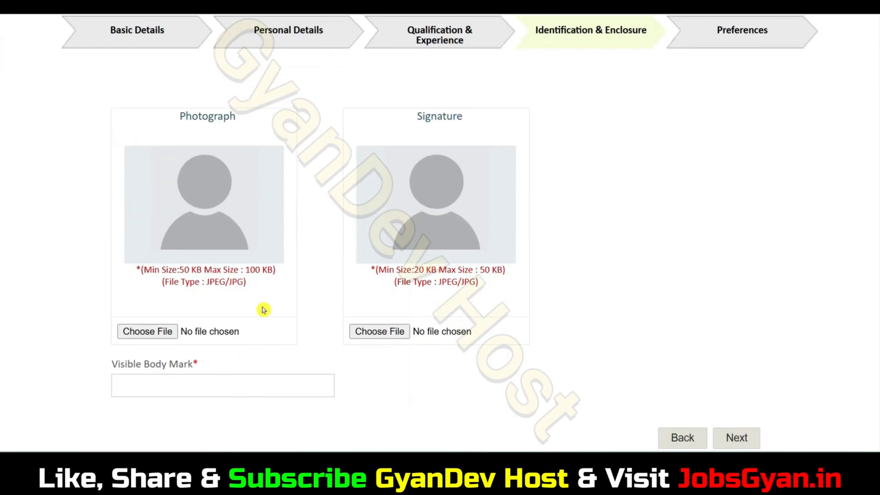
{"action": "left_click_drag", "start_coordinate": [185, 271], "coordinate": [235, 274]}
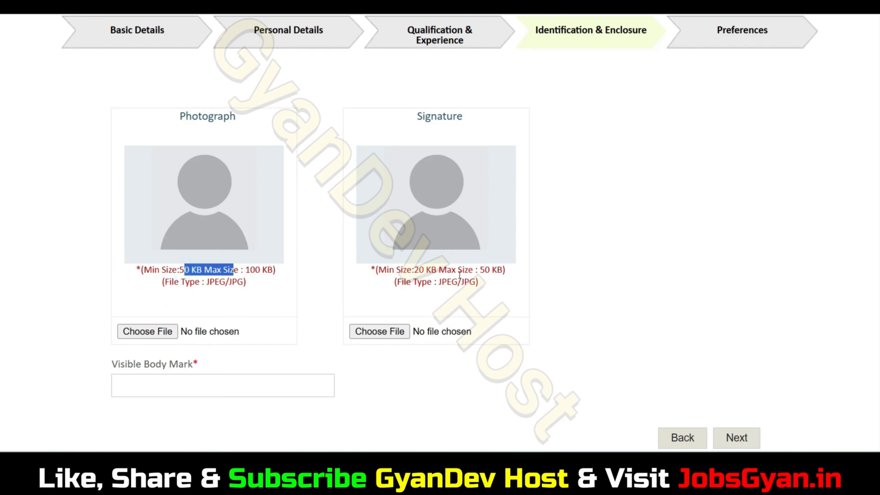